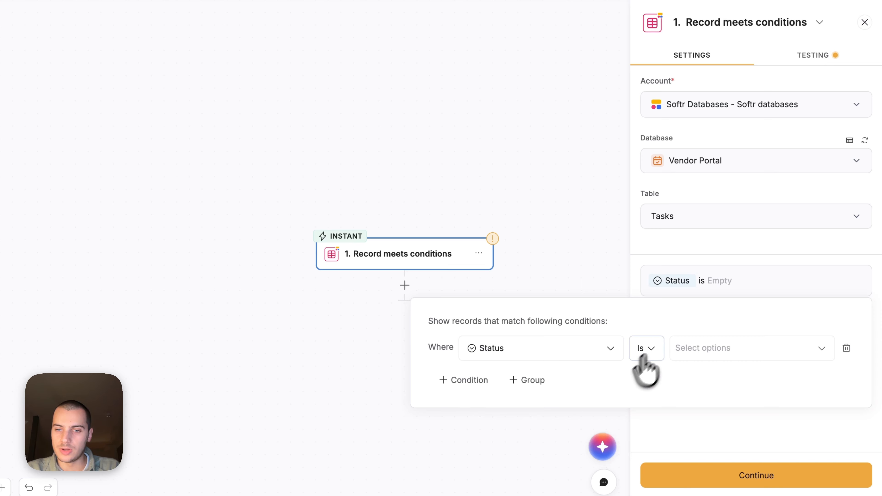
# Step: Set the trigger's Status condition to "Is any of" with the options Todo and In progress
pyautogui.click(647, 348)
pyautogui.click(681, 417)
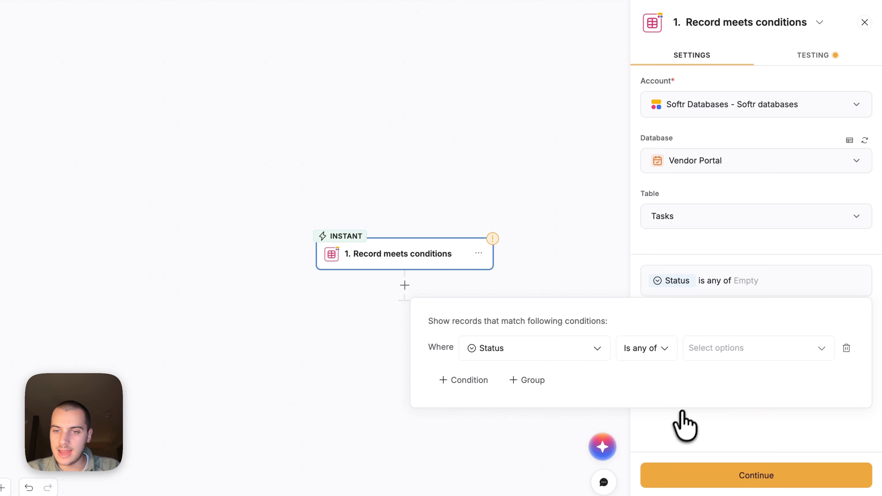
pyautogui.click(715, 349)
pyautogui.click(700, 415)
pyautogui.click(692, 438)
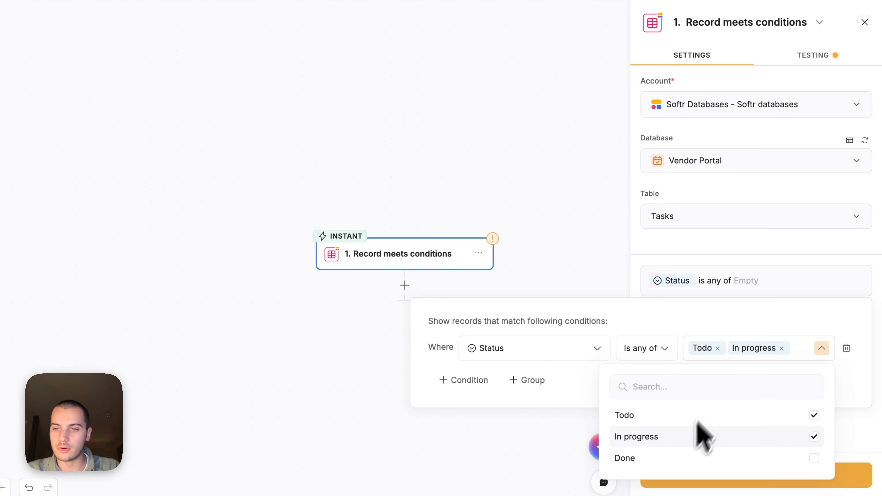
pyautogui.click(757, 286)
# Step: Add a second trigger condition requiring that Due Date is on Tomorrow
pyautogui.click(464, 381)
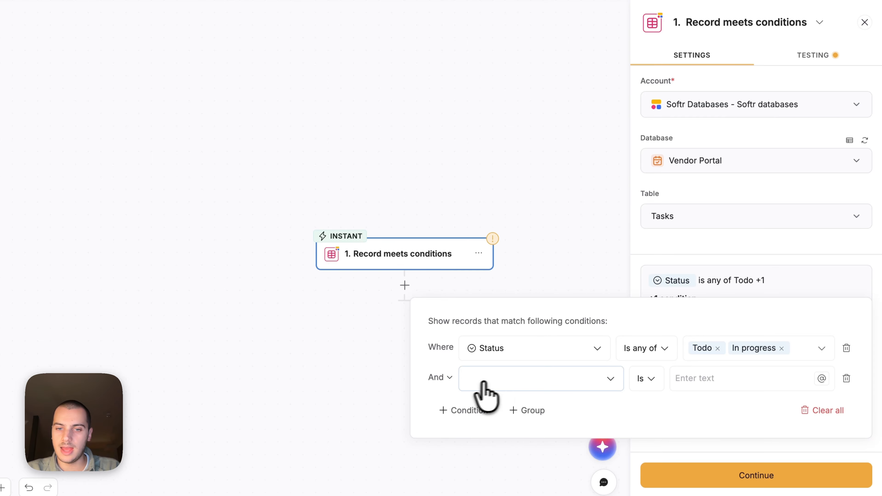
pyautogui.click(497, 380)
pyautogui.click(538, 347)
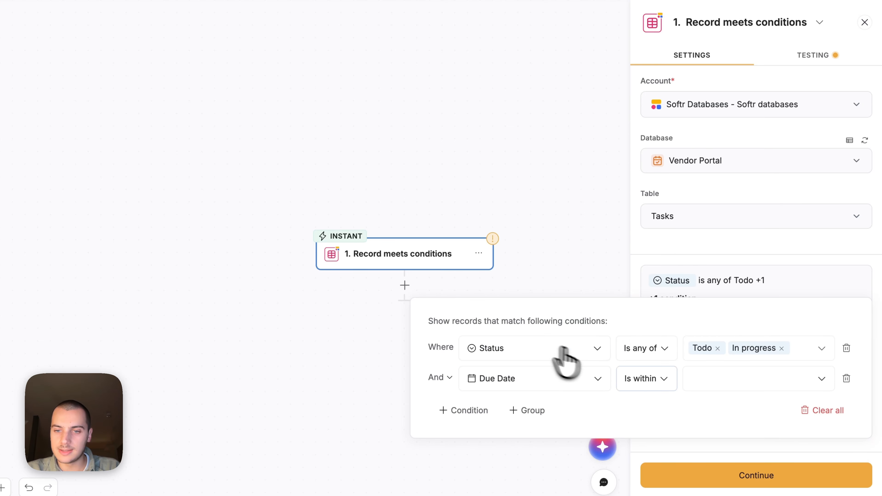
pyautogui.click(646, 378)
pyautogui.click(698, 377)
pyautogui.click(729, 235)
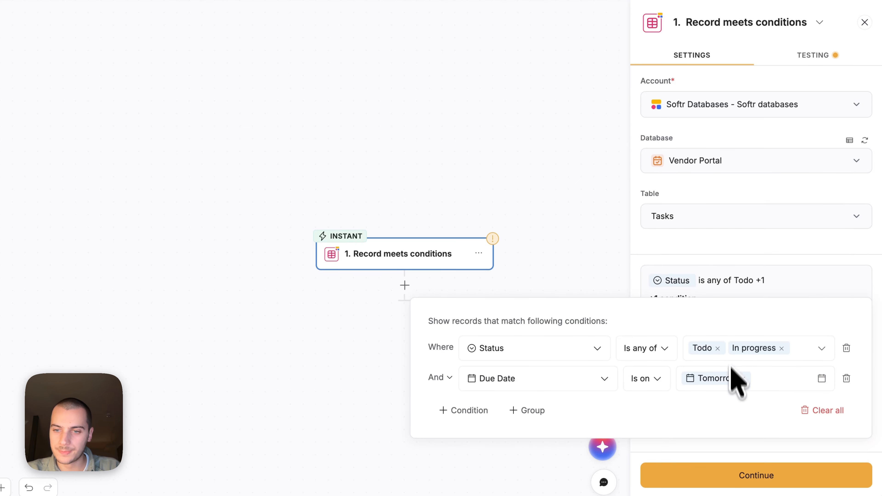
pyautogui.click(872, 305)
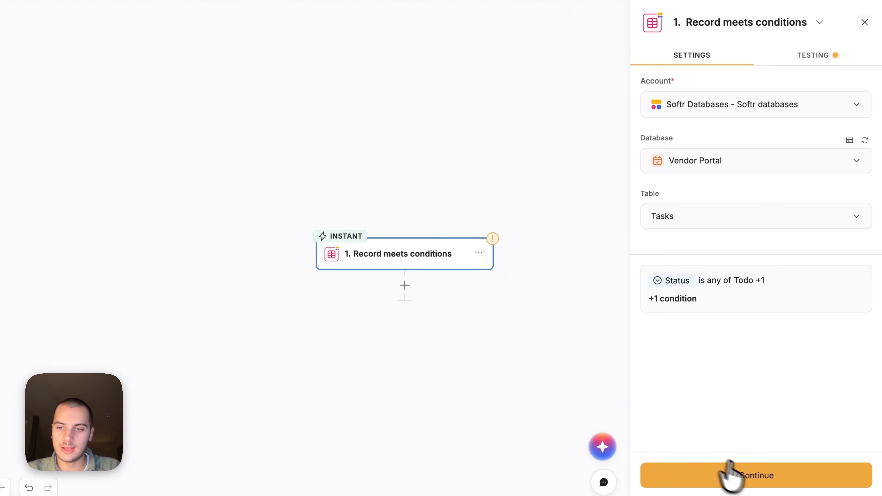
# Step: Test the trigger and rename it "Open task due tomorrow"
pyautogui.click(743, 472)
pyautogui.click(765, 106)
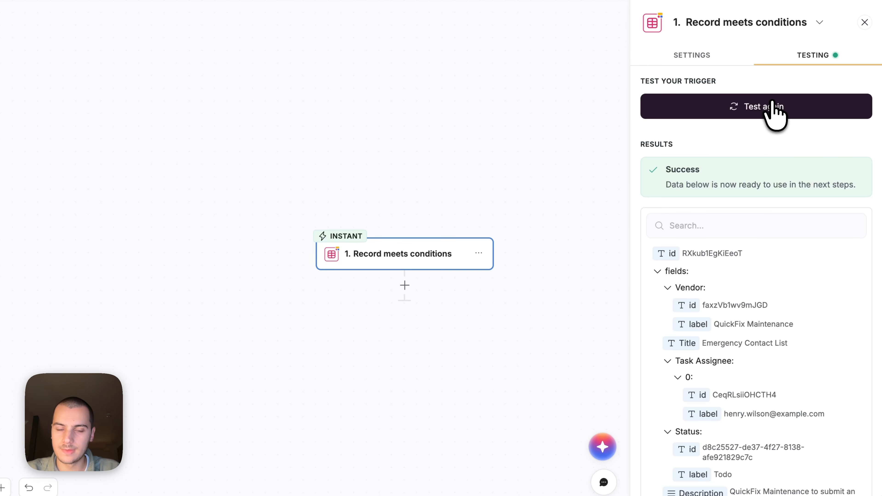
pyautogui.click(819, 22)
pyautogui.click(764, 51)
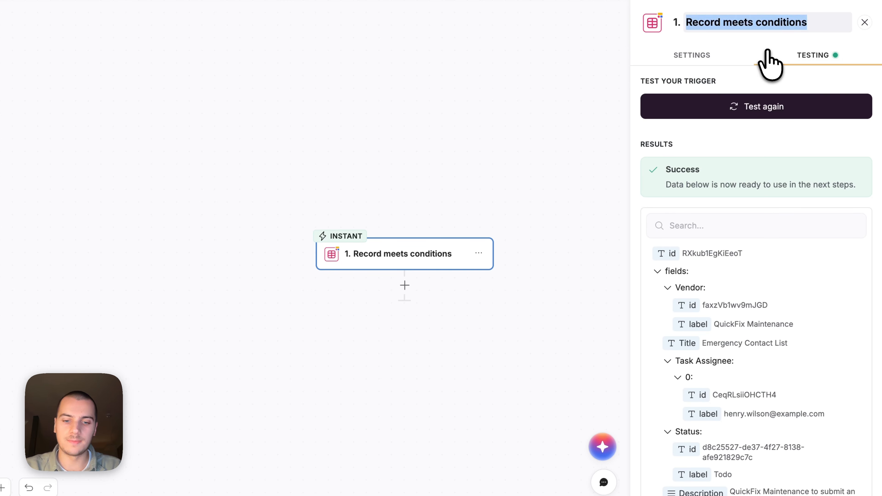
pyautogui.write('Open task due tomorrow')
pyautogui.press('Return')
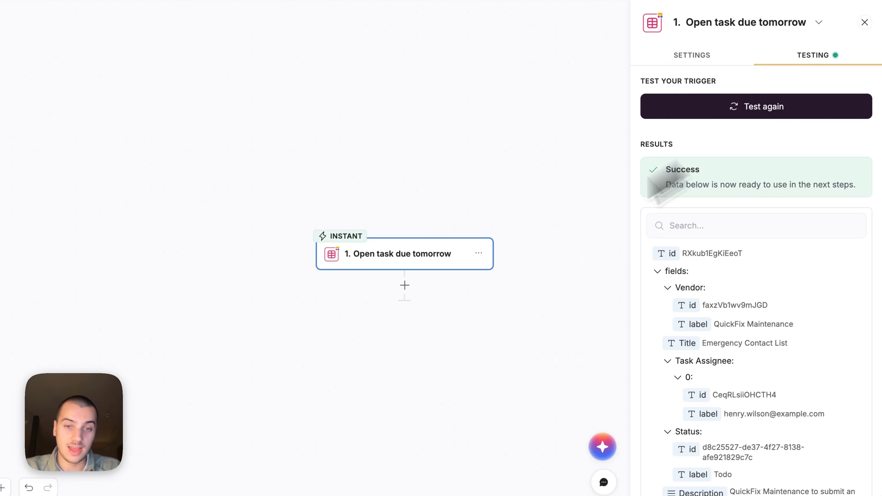
# Step: Add a Send email action after the trigger
pyautogui.click(404, 285)
pyautogui.write('email')
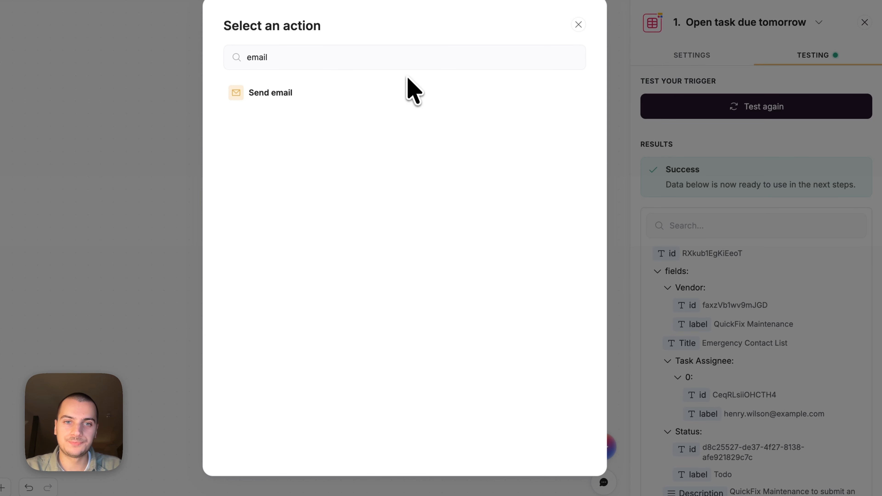
pyautogui.click(407, 91)
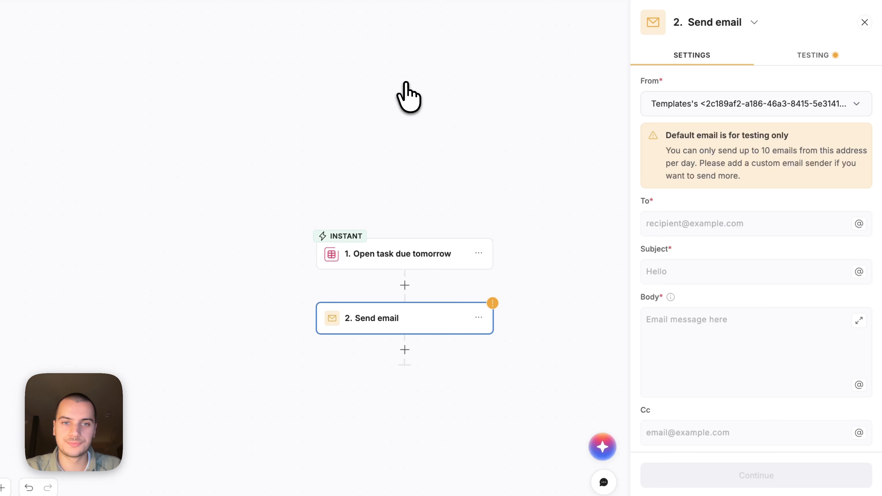
# Step: Address the email to the trigger's Task Assignee label, set the subject "Vendor Portal Task: Due Date is tomorrow" and start the body with "Dear"
pyautogui.click(859, 224)
pyautogui.click(745, 321)
pyautogui.write('ass')
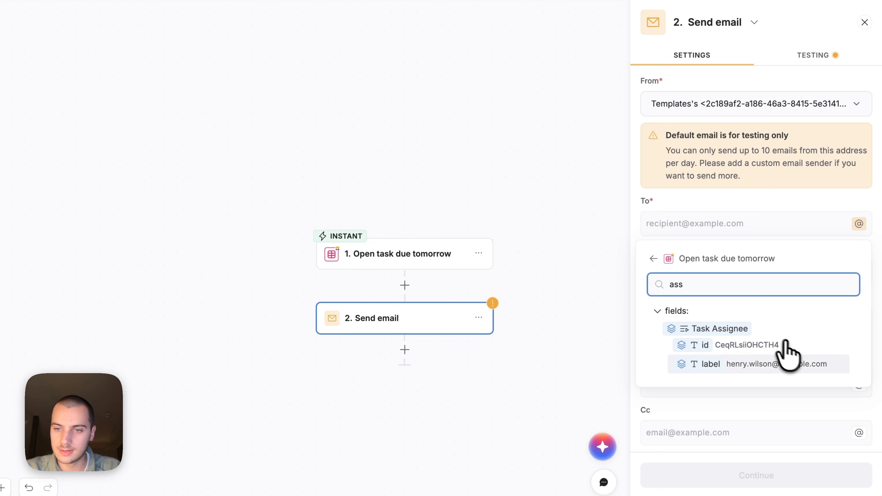
pyautogui.click(805, 364)
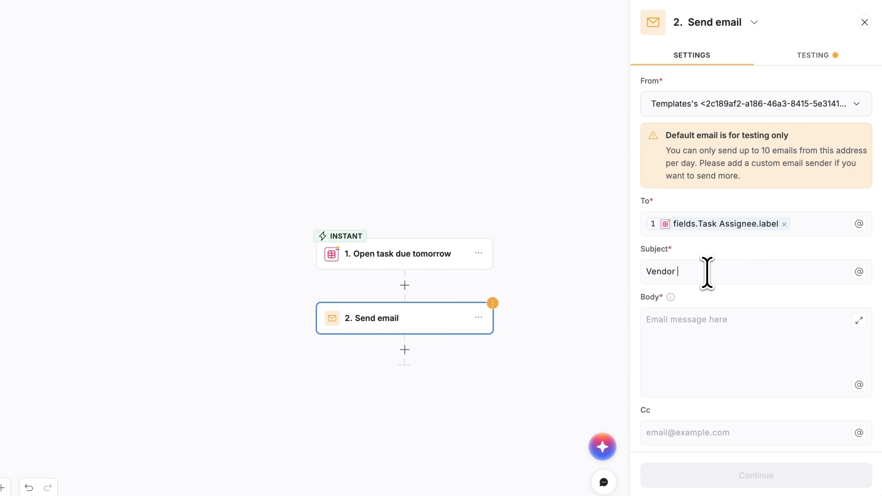
pyautogui.click(735, 346)
pyautogui.write('Dear')
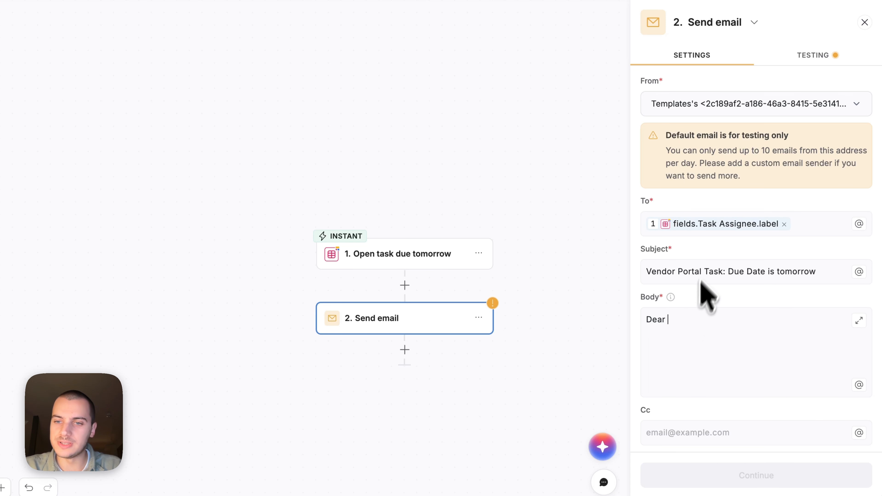
pyautogui.click(859, 385)
pyautogui.click(769, 347)
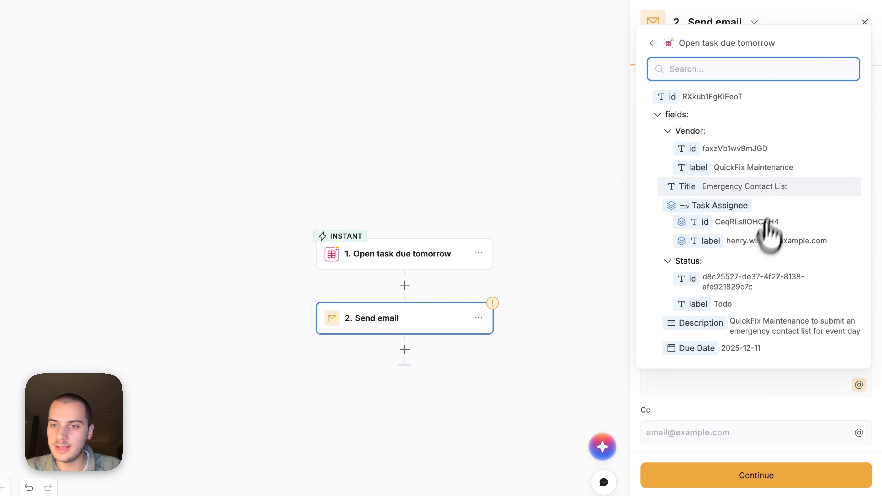
pyautogui.scroll(-1, 747, 262)
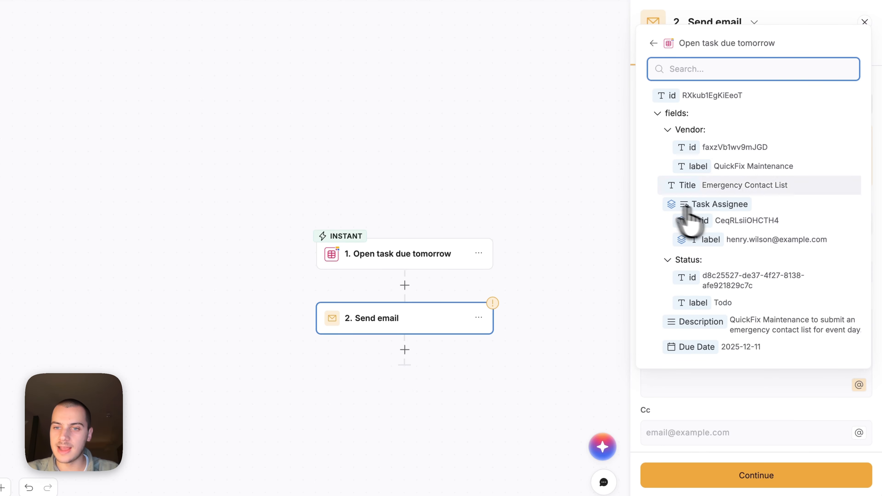
# Step: Insert a Softr Databases Find record action between the trigger and the email, using the Users table of the Vendor Portal database
pyautogui.click(405, 285)
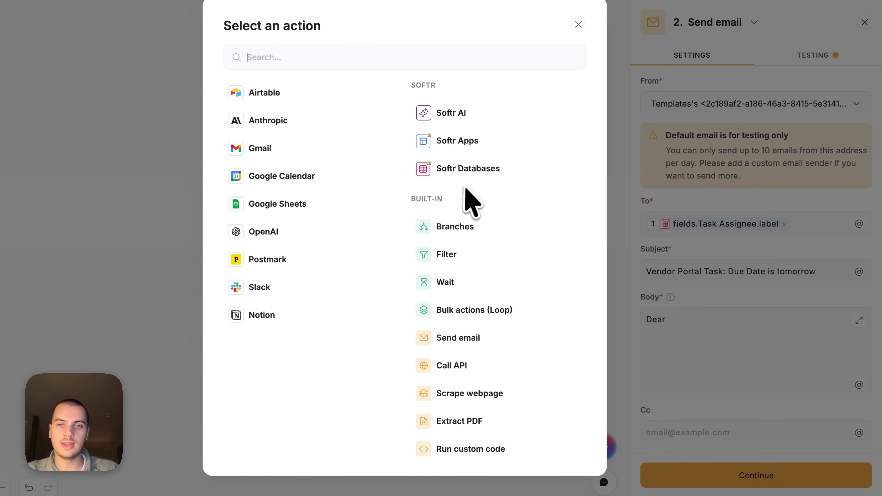
pyautogui.click(500, 167)
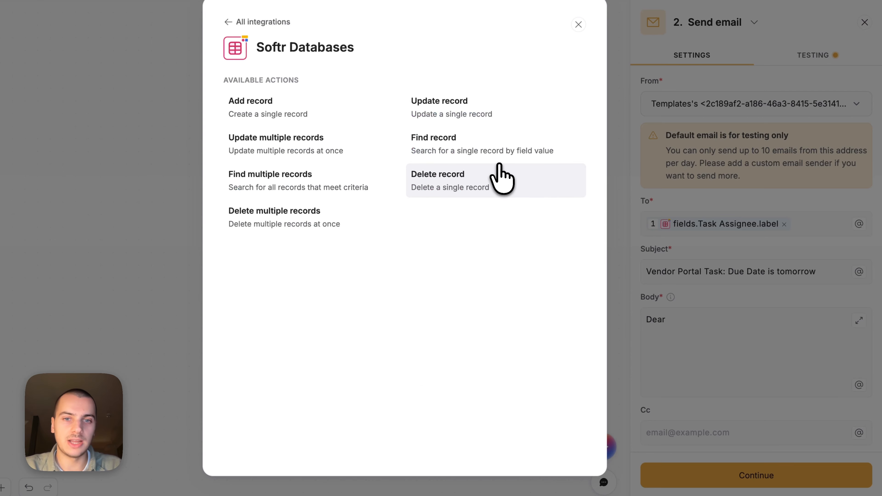
pyautogui.click(511, 153)
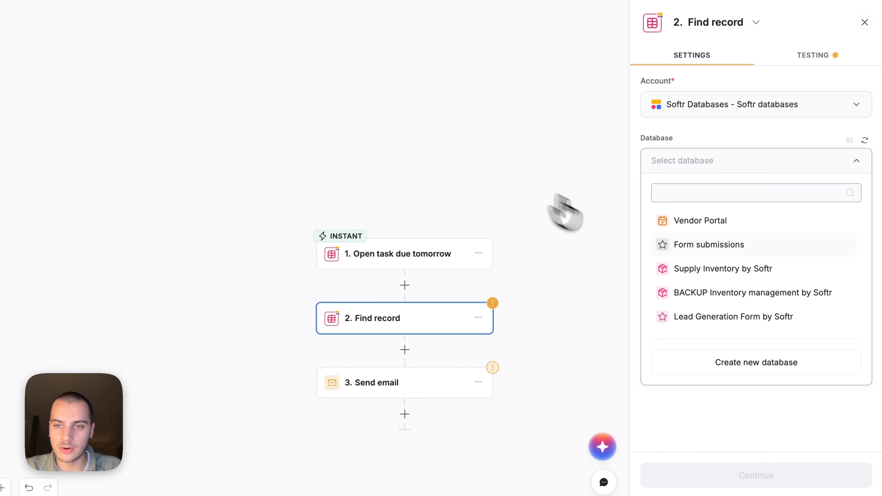
pyautogui.click(727, 224)
pyautogui.click(730, 224)
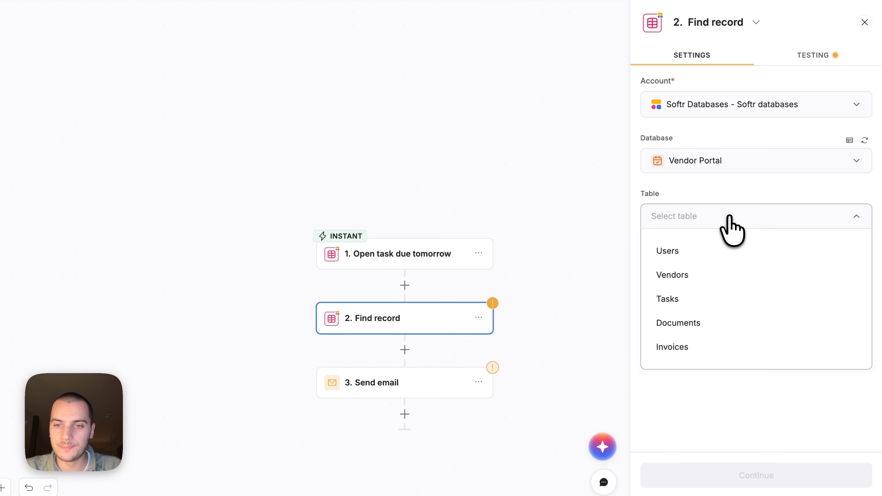
pyautogui.click(668, 253)
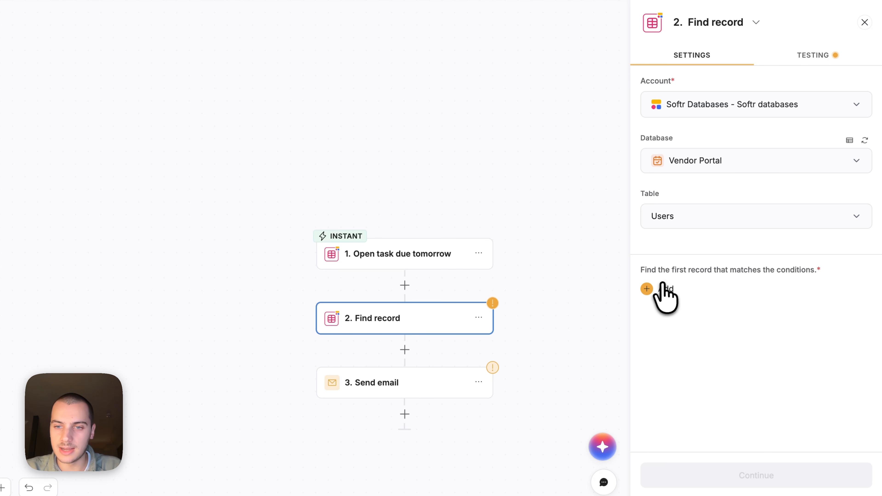
# Step: Add a Find record condition that matches the user's Email to the Task Assignee value from the trigger
pyautogui.click(659, 287)
pyautogui.click(562, 363)
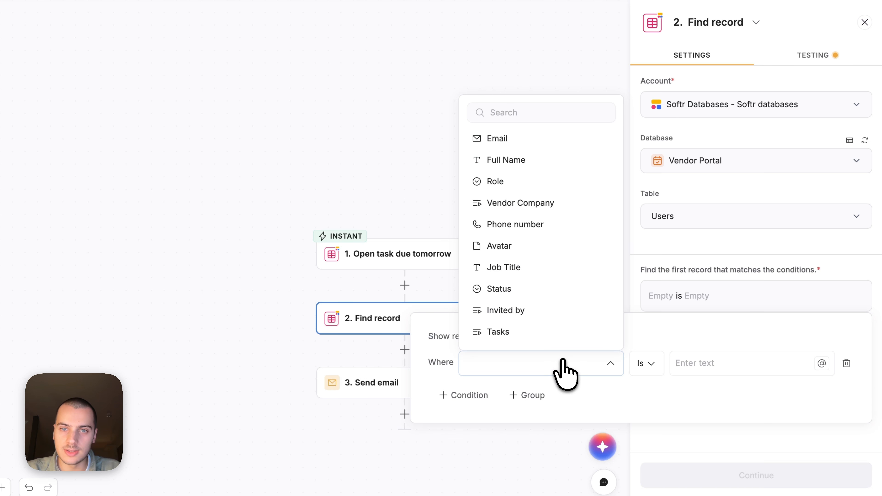
pyautogui.click(553, 145)
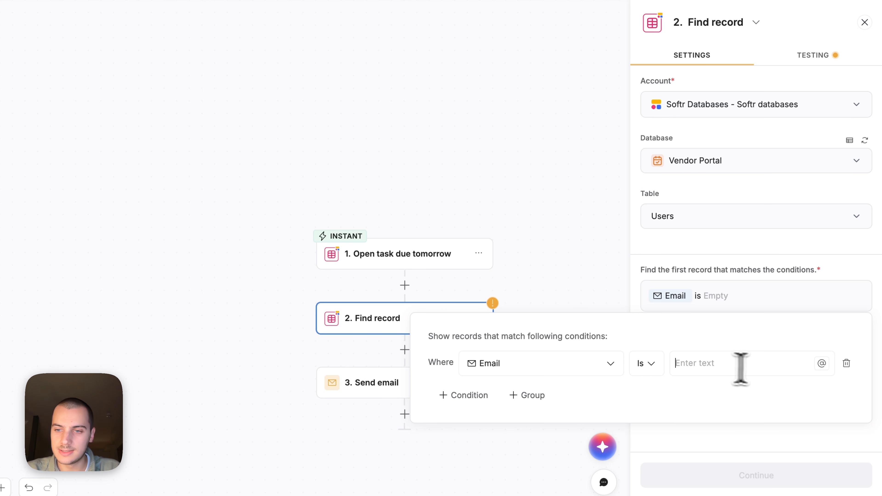
pyautogui.click(822, 363)
pyautogui.click(680, 458)
pyautogui.write('ass')
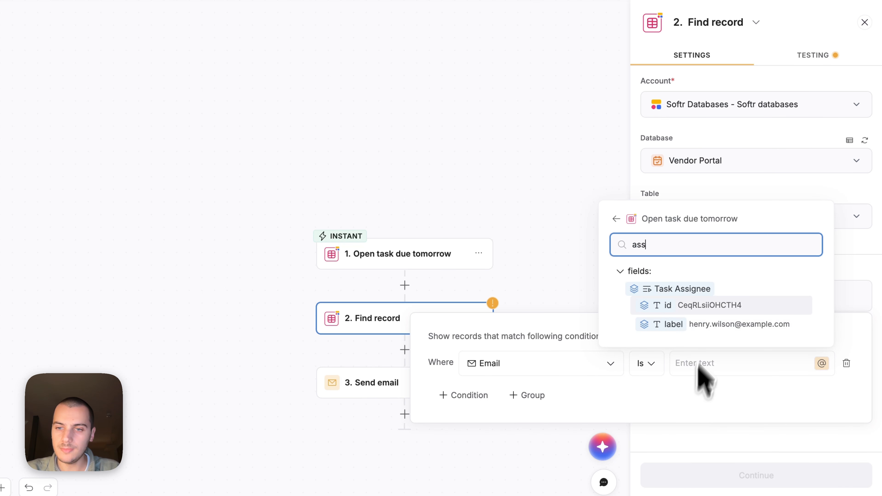
pyautogui.click(719, 305)
# Step: Test the Find record action and rename it "Find user data"
pyautogui.click(754, 474)
pyautogui.click(759, 110)
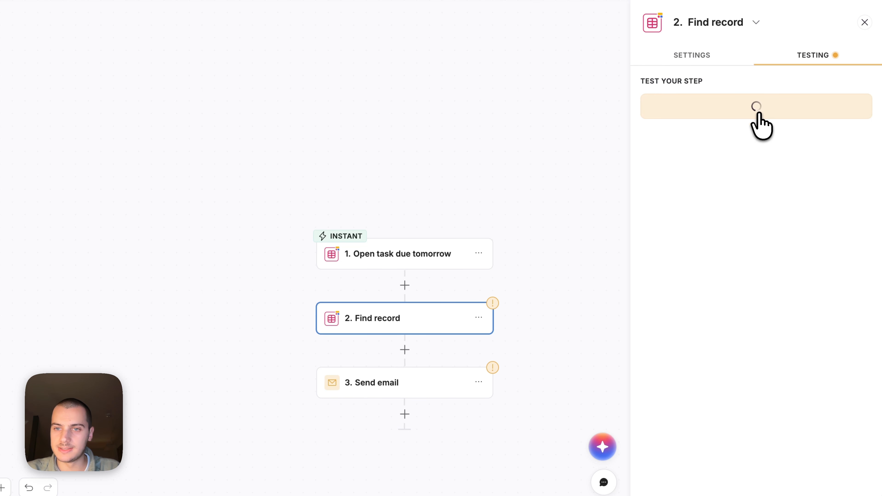
pyautogui.scroll(-10, 759, 317)
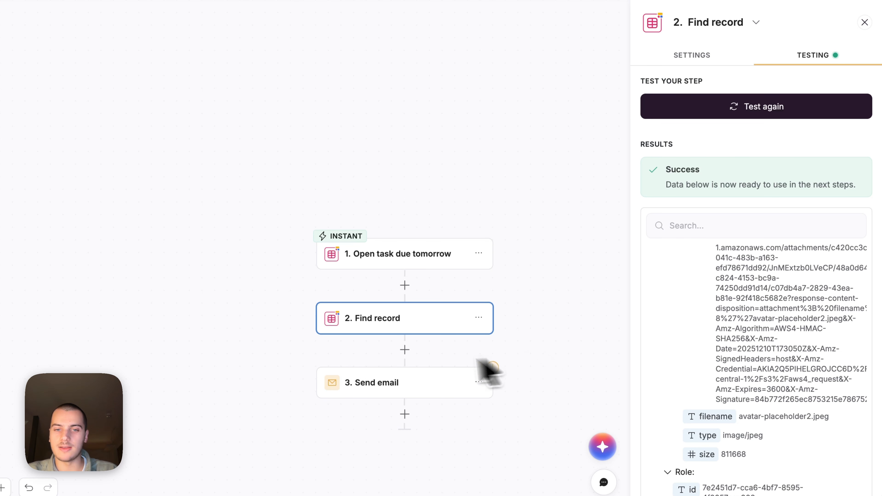
pyautogui.click(756, 22)
pyautogui.click(792, 31)
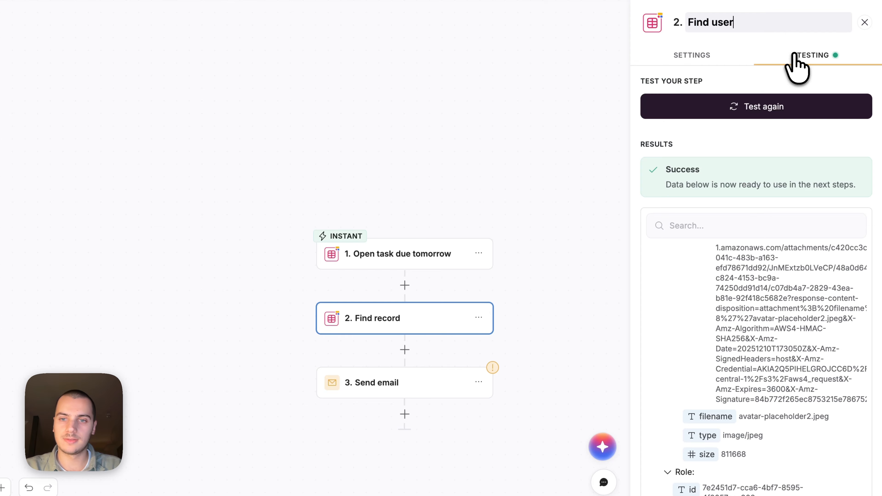
pyautogui.write('Find user data')
pyautogui.press('Return')
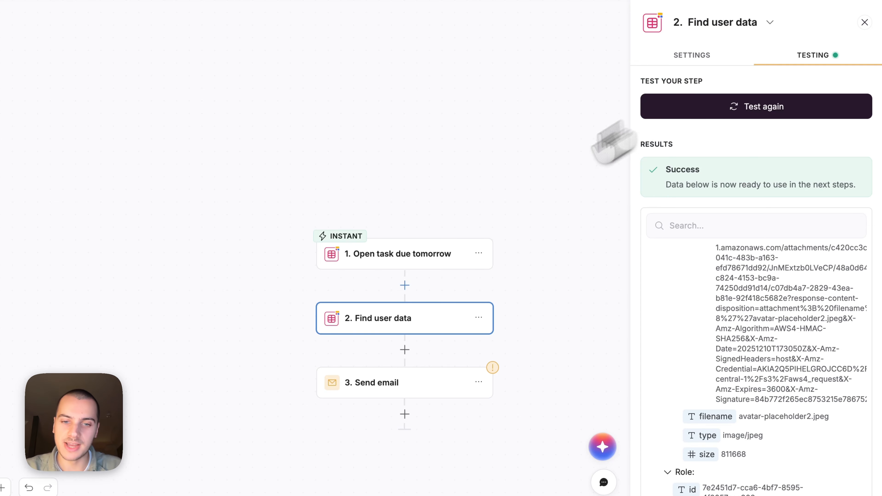
# Step: Insert the Full Name field from the Find user data action after "Dear" in the email body, followed by a comma
pyautogui.click(397, 374)
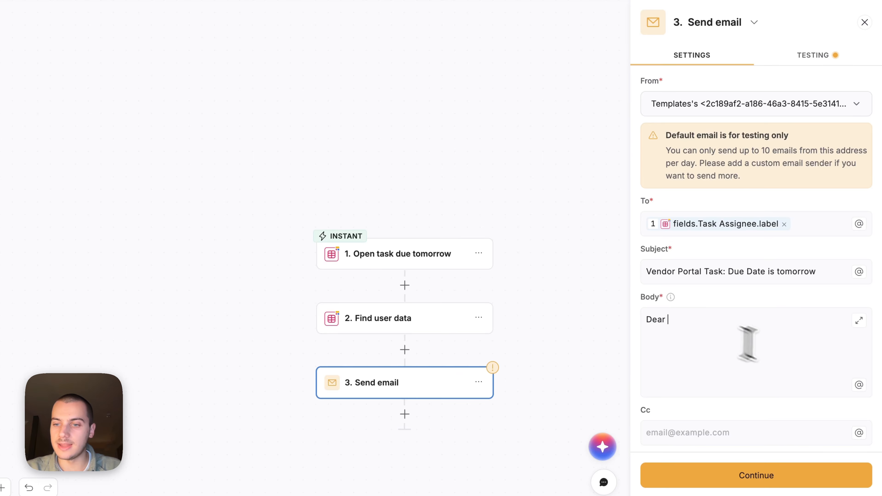
pyautogui.click(858, 384)
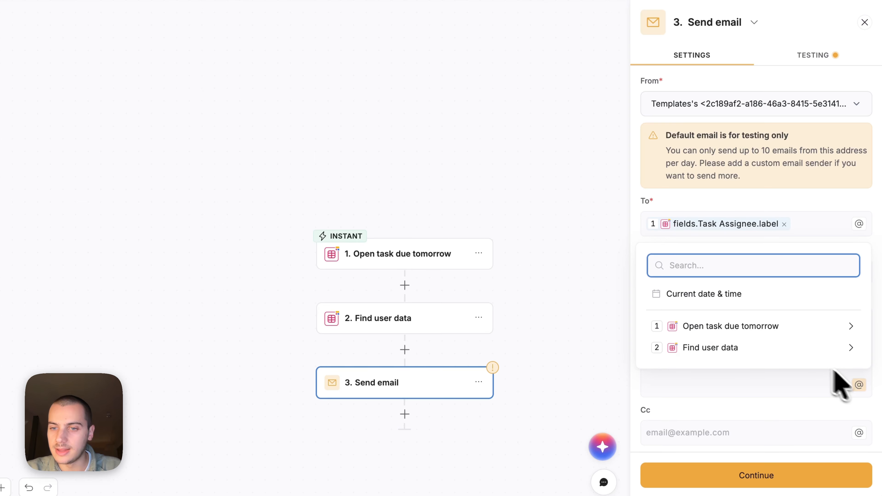
pyautogui.click(717, 352)
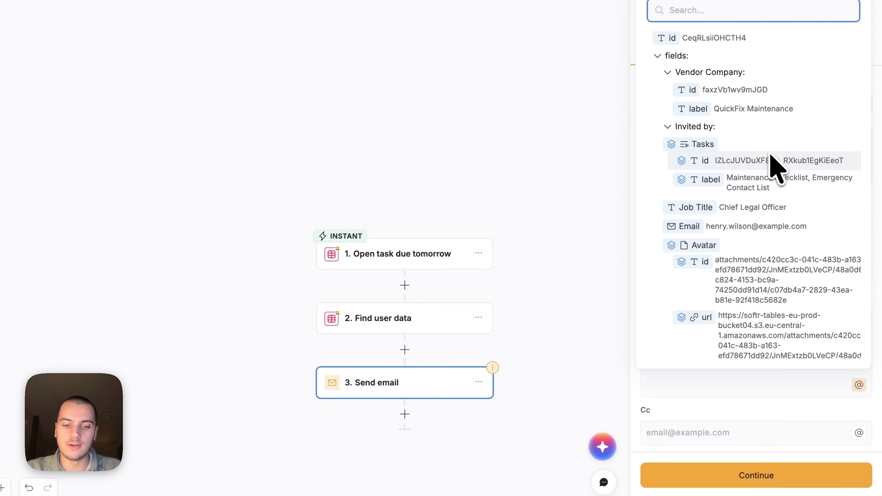
pyautogui.write('fu')
pyautogui.click(760, 347)
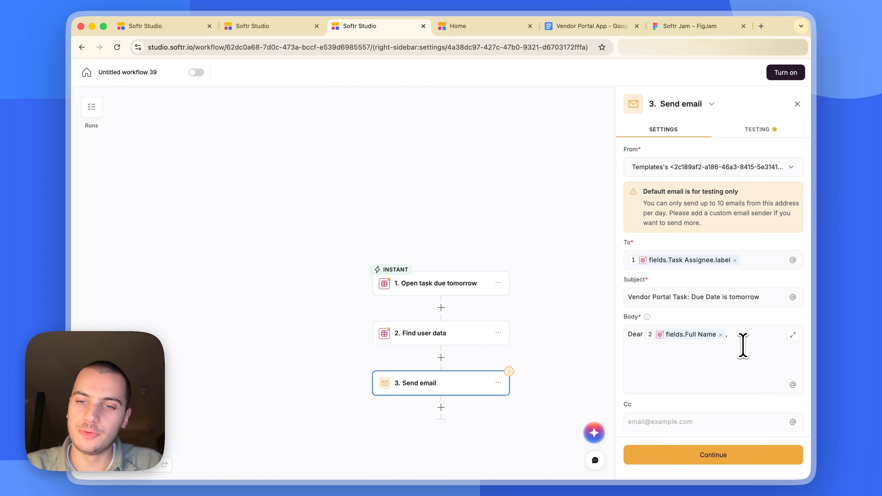
pyautogui.moveTo(742, 365); pyautogui.dragTo(629, 310)
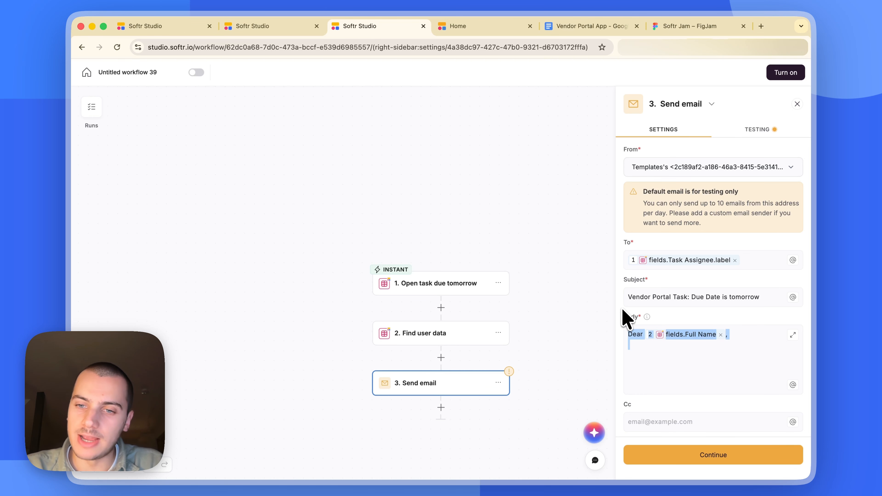
pyautogui.click(664, 359)
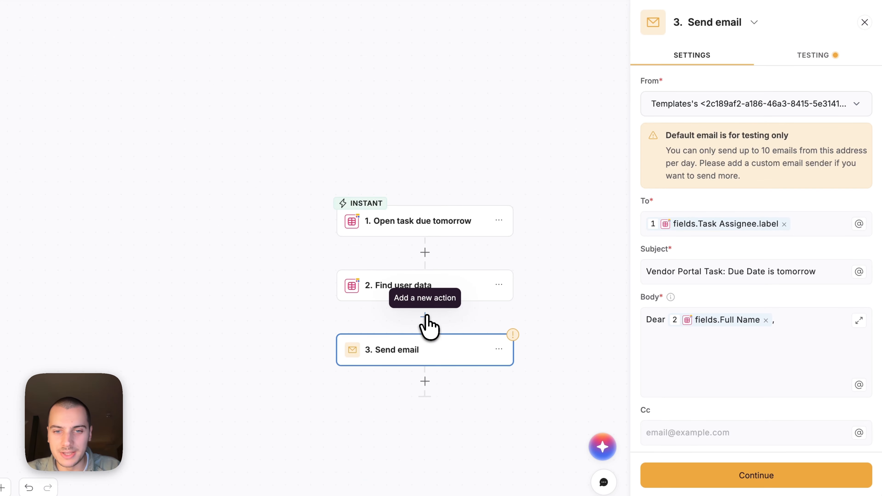
# Step: Insert a Softr AI Custom prompt action between the Find user data action and the Send email action
pyautogui.click(440, 358)
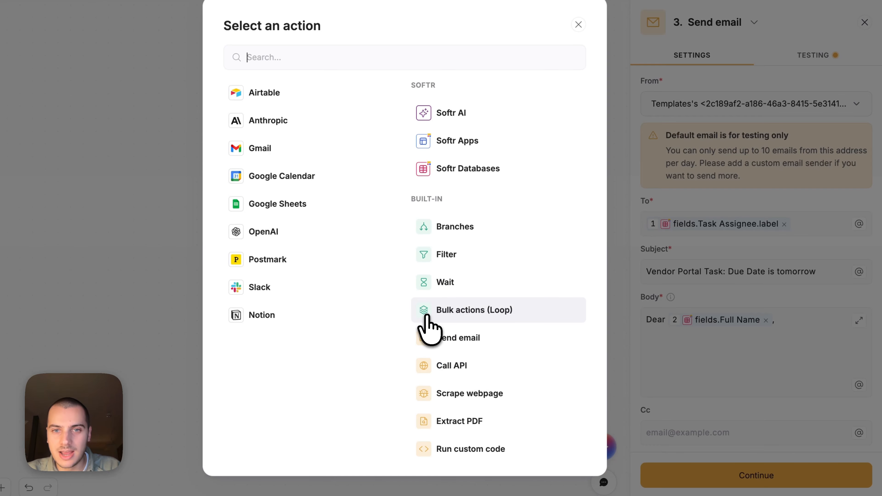
pyautogui.click(500, 114)
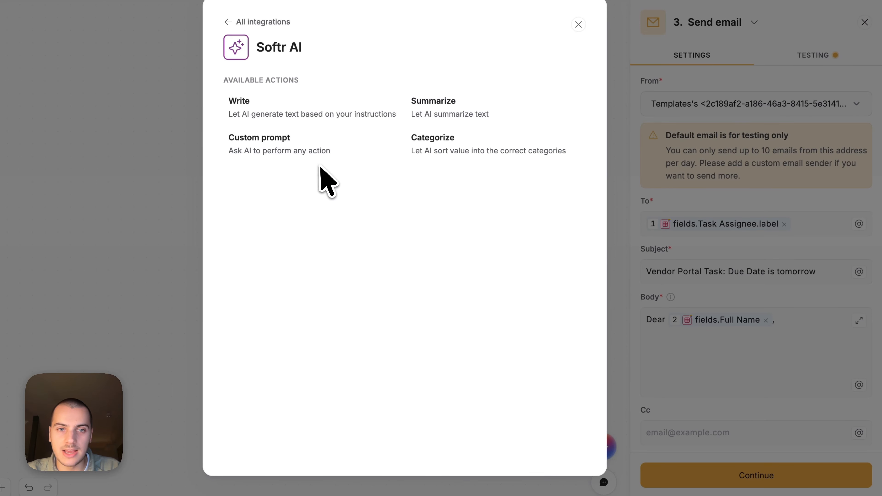
pyautogui.click(301, 154)
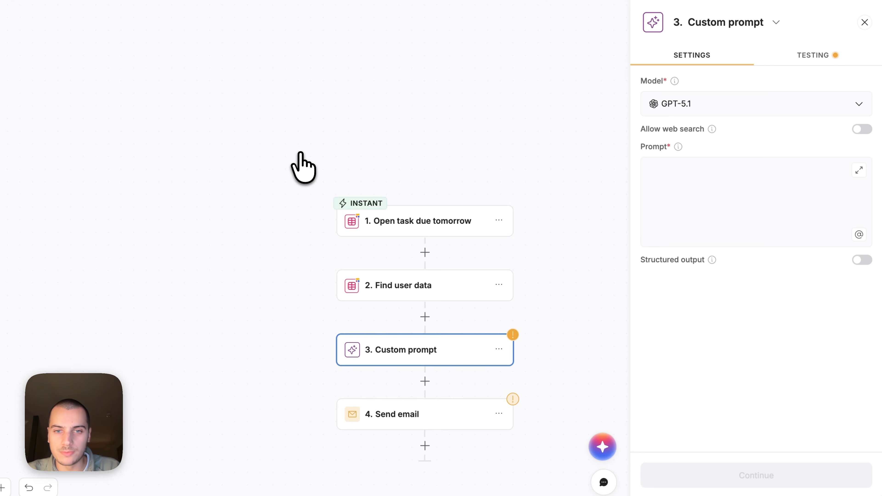
# Step: Write the prompt opening "Return the body of a very personalized email sent to [Find user data's Full Name] to remind them about the following task:"
pyautogui.click(706, 201)
pyautogui.write('Return the body of a very personalized email sent to')
pyautogui.click(859, 235)
pyautogui.click(786, 300)
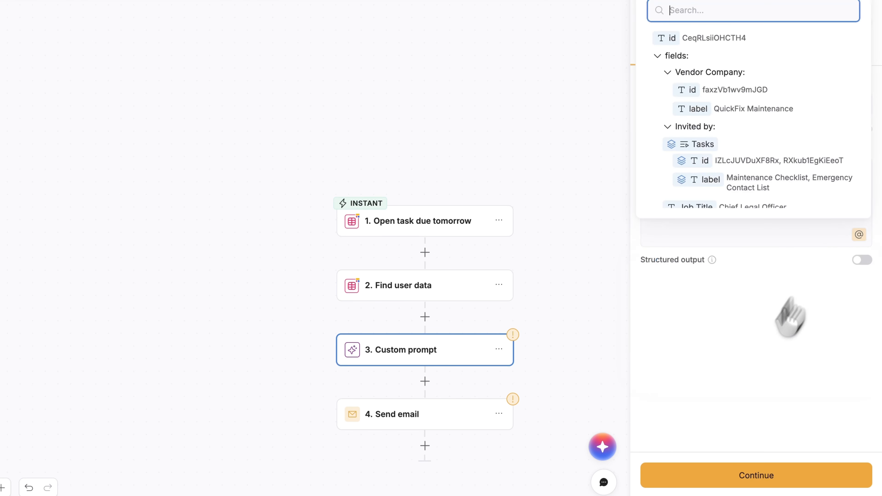
pyautogui.click(759, 359)
pyautogui.click(800, 214)
pyautogui.write('to remind them about the following task:')
# Step: Add a "Task title:" line to the prompt, filled with the Title field from the Open task due tomorrow trigger
pyautogui.press('Return')
pyautogui.press('Return')
pyautogui.write('Task title:')
pyautogui.click(858, 170)
pyautogui.click(555, 413)
pyautogui.click(478, 333)
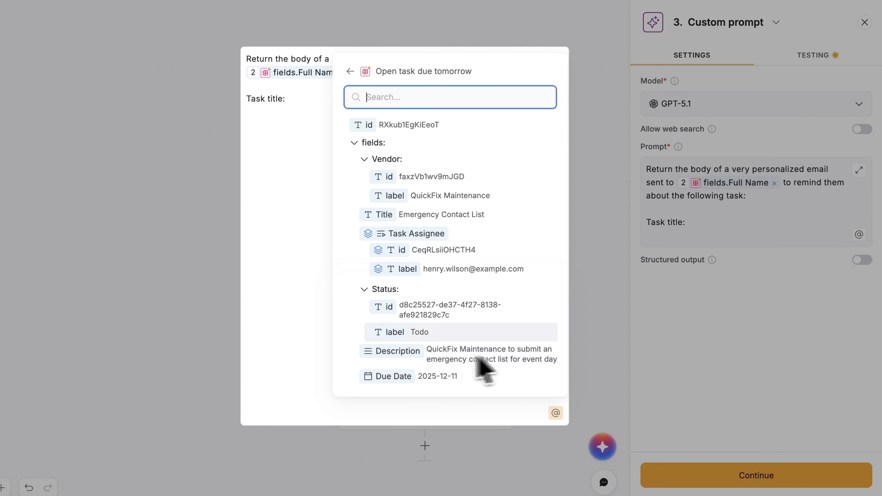
pyautogui.click(423, 214)
# Step: Add "Task description:" with the trigger's Description, "Task due date is tomorrow.", and strict email-body output from "Dear ..." to "Best regards, The ACME team"
pyautogui.press('Return')
pyautogui.press('Return')
pyautogui.write('Task description:')
pyautogui.click(556, 413)
pyautogui.click(468, 359)
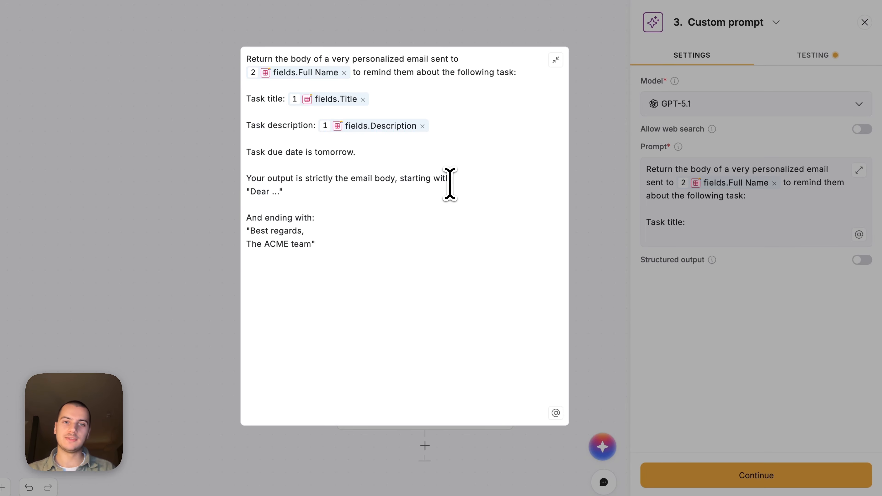
pyautogui.moveTo(339, 103)
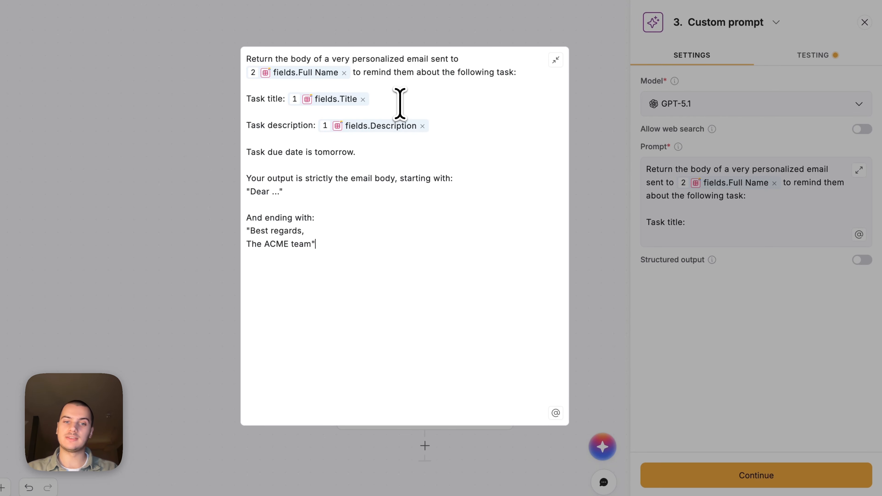
# Step: Collapse the expanded prompt editor and test the Custom prompt action
pyautogui.click(736, 370)
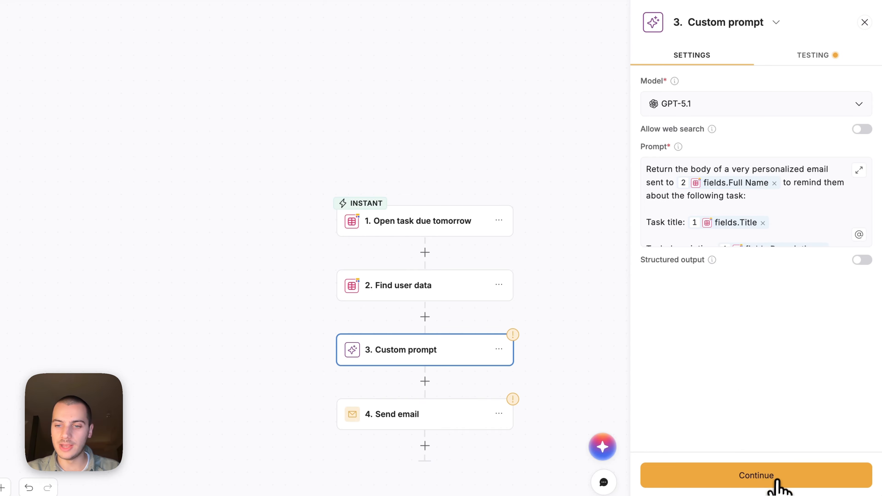
pyautogui.click(759, 476)
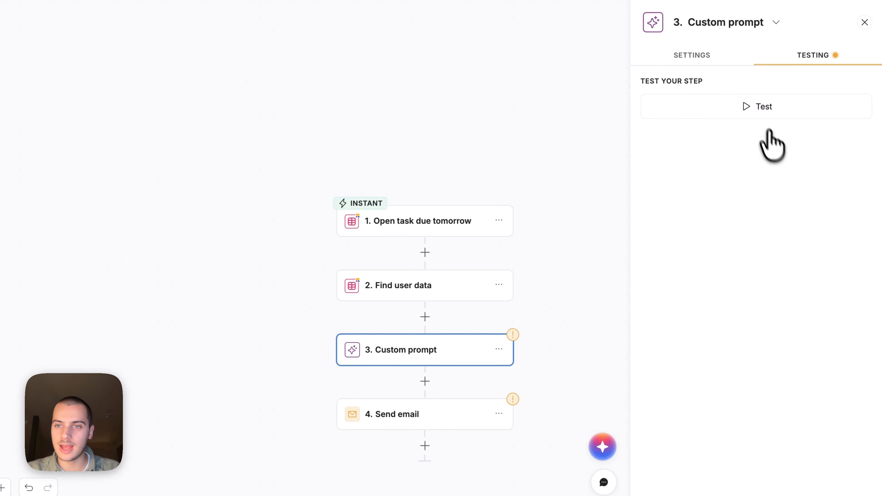
pyautogui.click(758, 112)
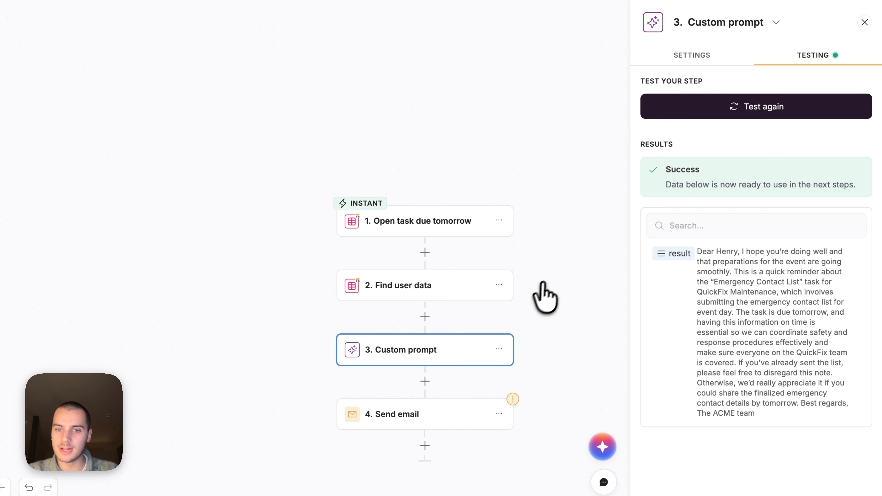
# Step: Replace the whole body of the Send email action with the result of the Custom prompt action
pyautogui.click(430, 414)
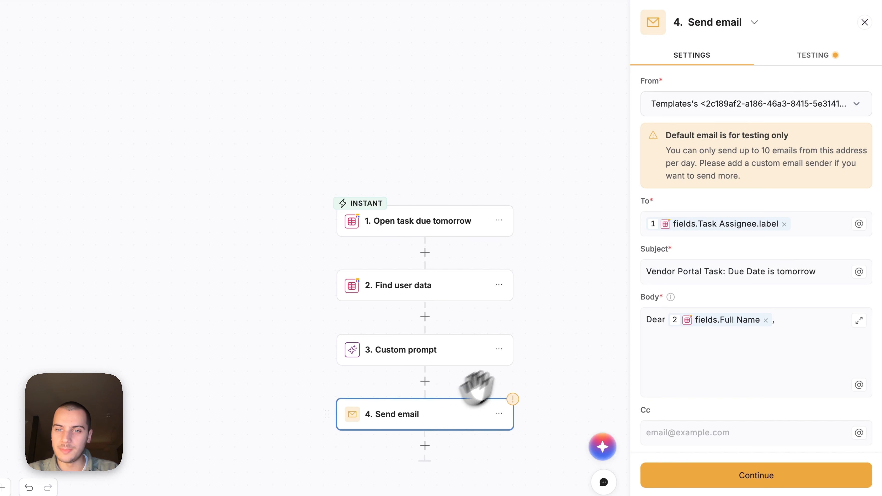
pyautogui.tripleClick(746, 362)
pyautogui.press('BackSpace')
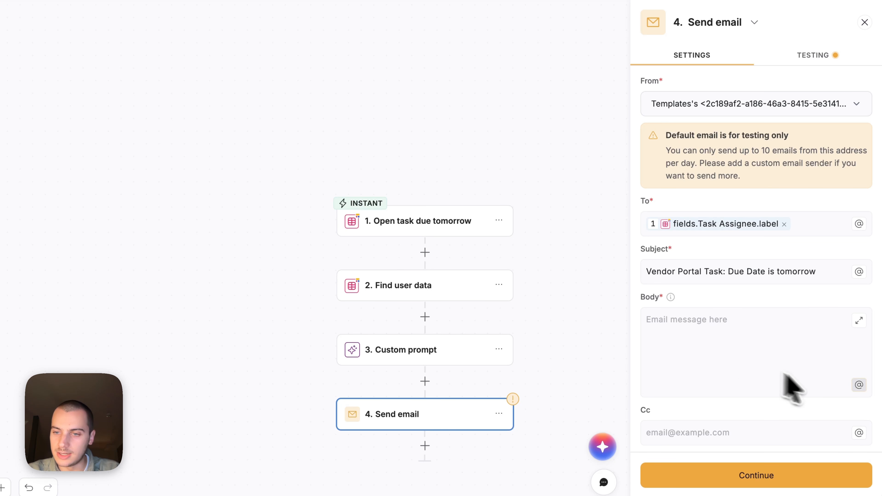
pyautogui.click(860, 386)
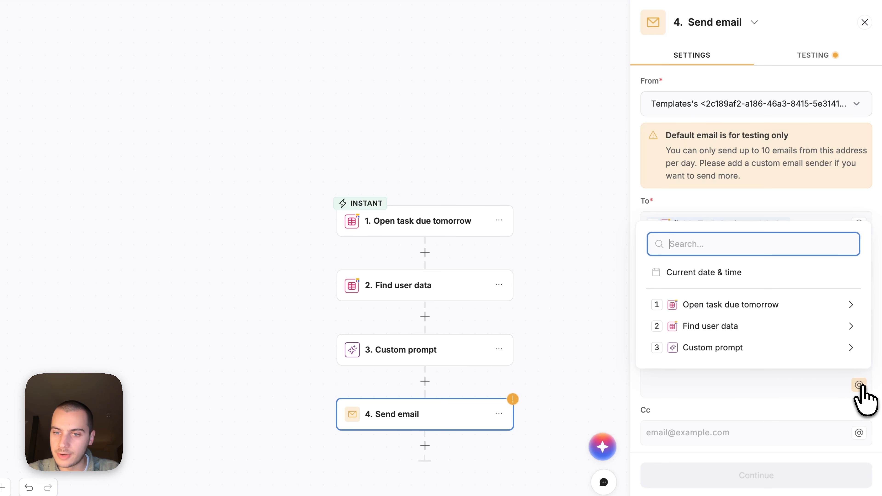
pyautogui.click(781, 347)
pyautogui.click(748, 257)
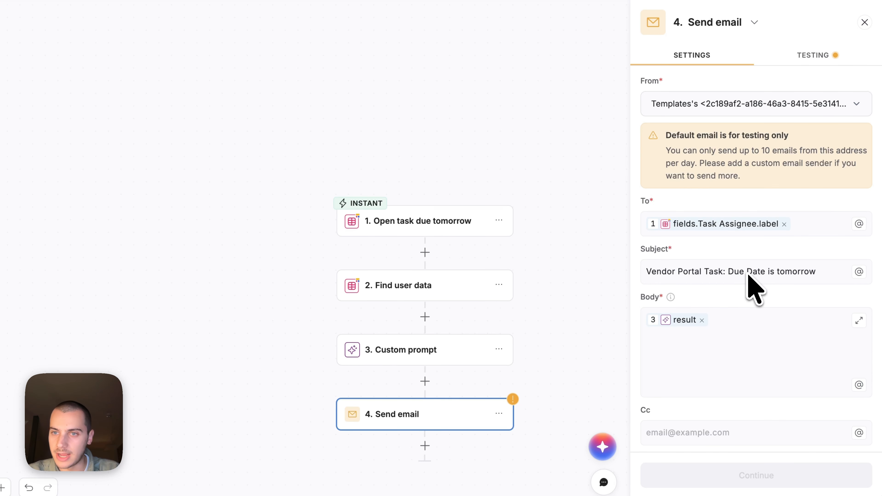
# Step: Run a real test of the Send email action with the tester's own email as recipient, and read the received message's body
pyautogui.click(784, 224)
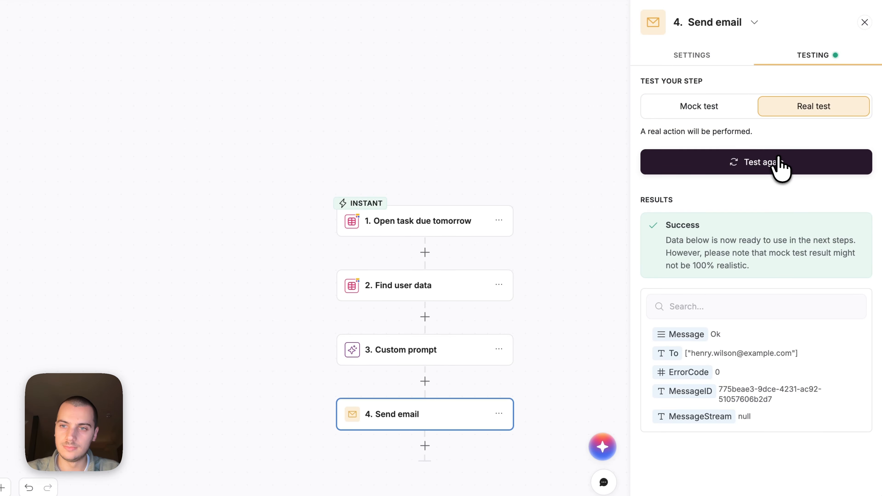
pyautogui.click(777, 161)
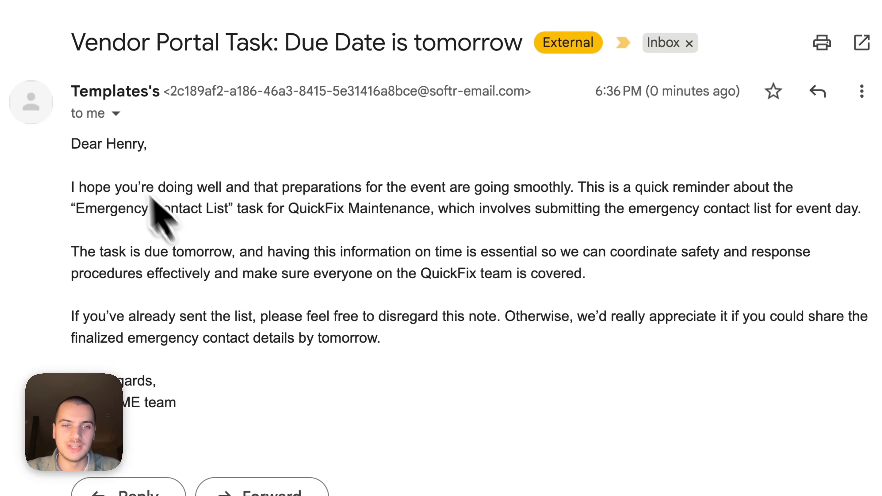
pyautogui.moveTo(59, 187); pyautogui.dragTo(434, 335)
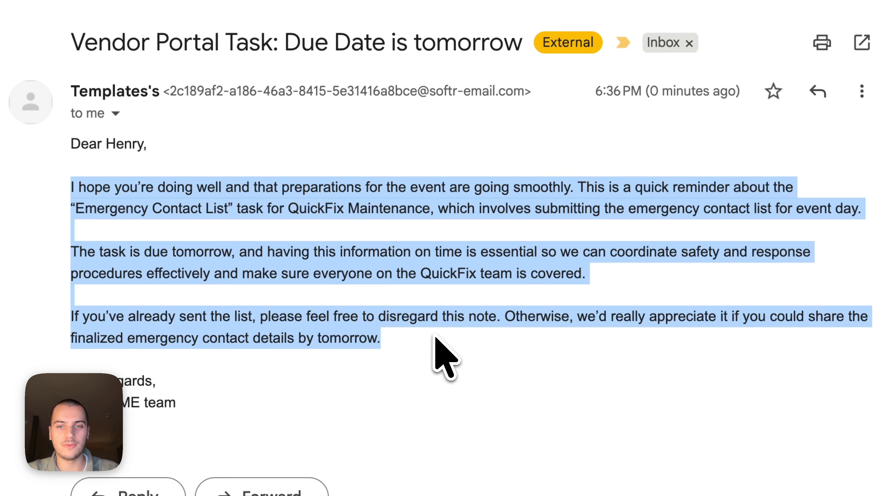
pyautogui.click(434, 338)
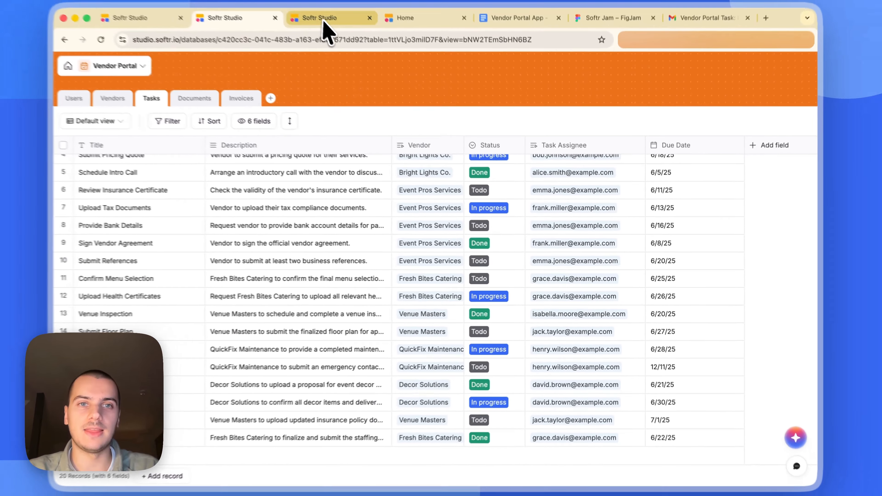
# Step: Return to the workflow and switch the Custom prompt action's model to Claude Haiku 4.5, closing its settings
pyautogui.click(325, 26)
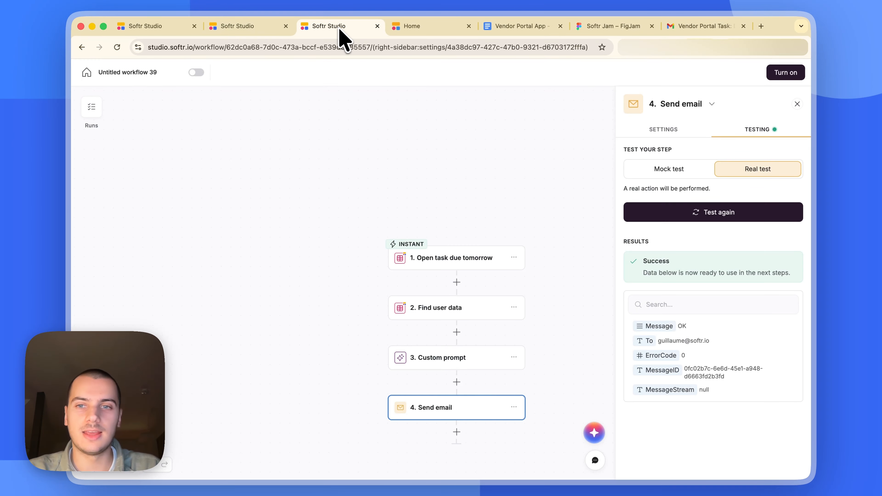
pyautogui.click(446, 358)
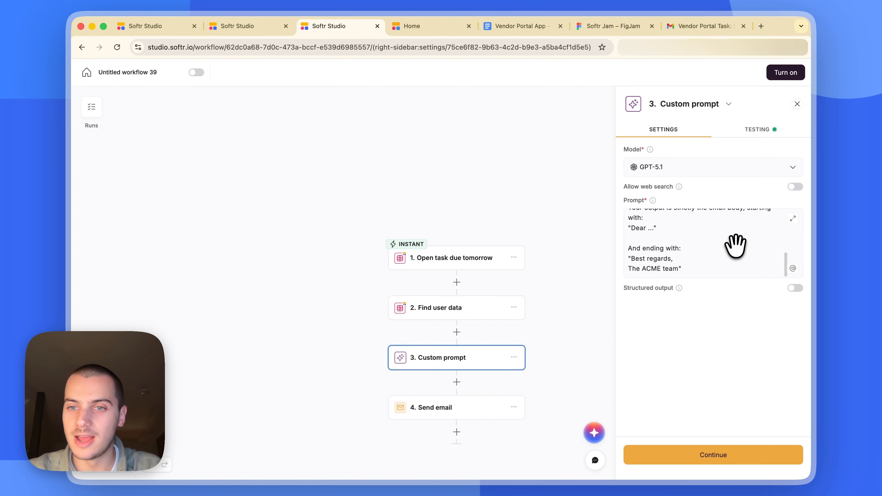
pyautogui.scroll(10, 735, 246)
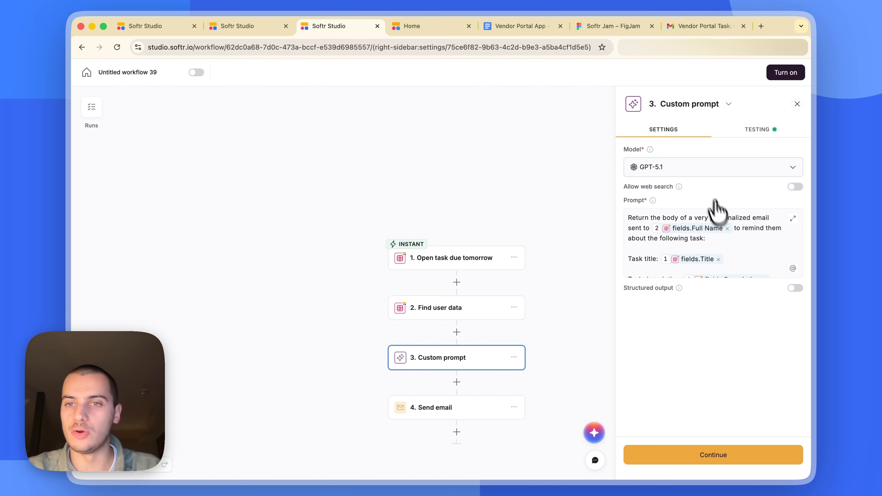
pyautogui.click(699, 173)
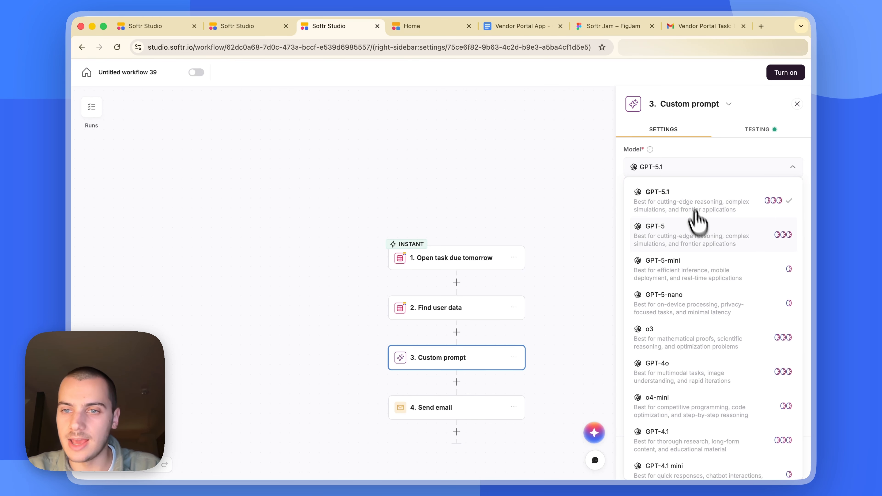
pyautogui.scroll(-4, 685, 271)
pyautogui.scroll(-3, 688, 282)
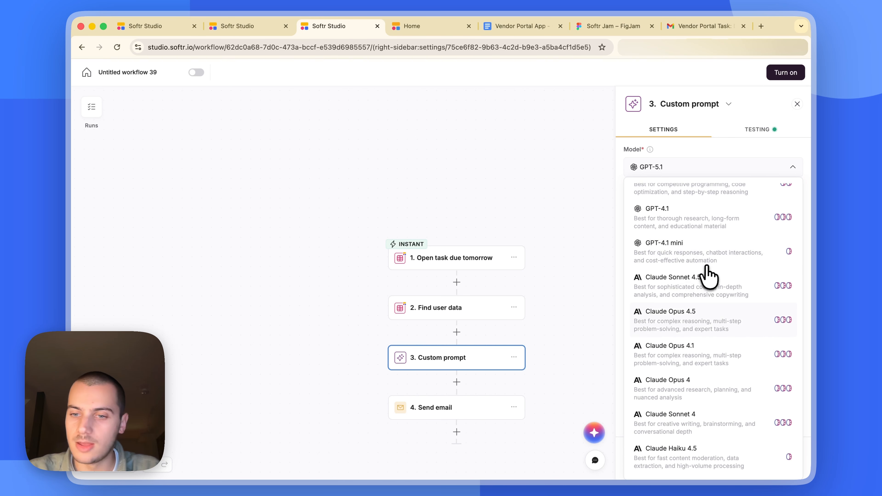
pyautogui.click(693, 455)
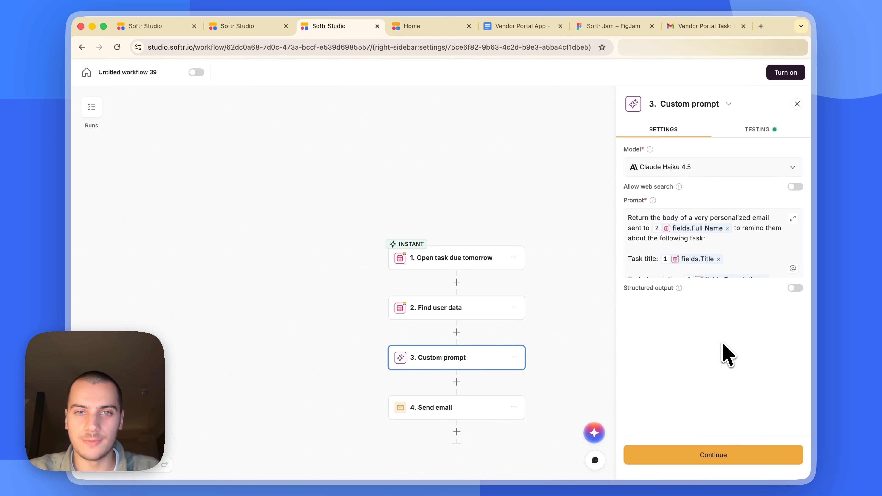
pyautogui.click(797, 103)
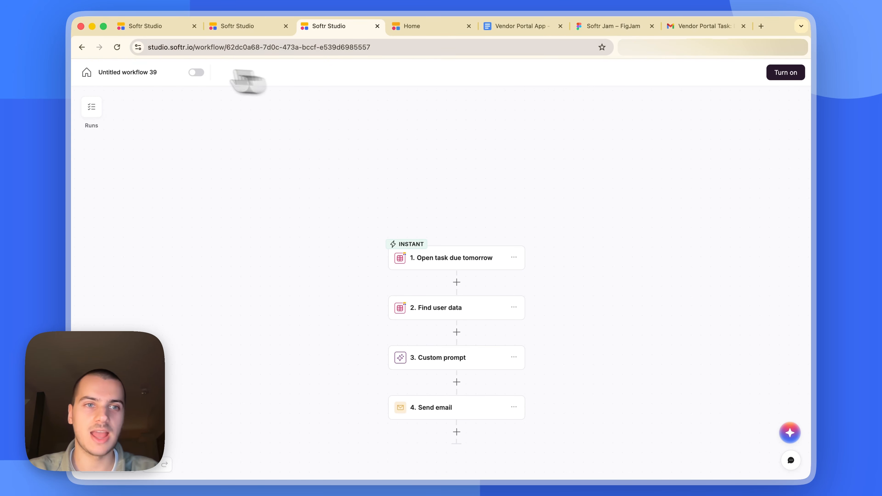
# Step: Rename the workflow "Vendor Portal - Task reminders" and turn it on by publishing it
pyautogui.click(128, 73)
pyautogui.write('Vendor Portal - Task reminders')
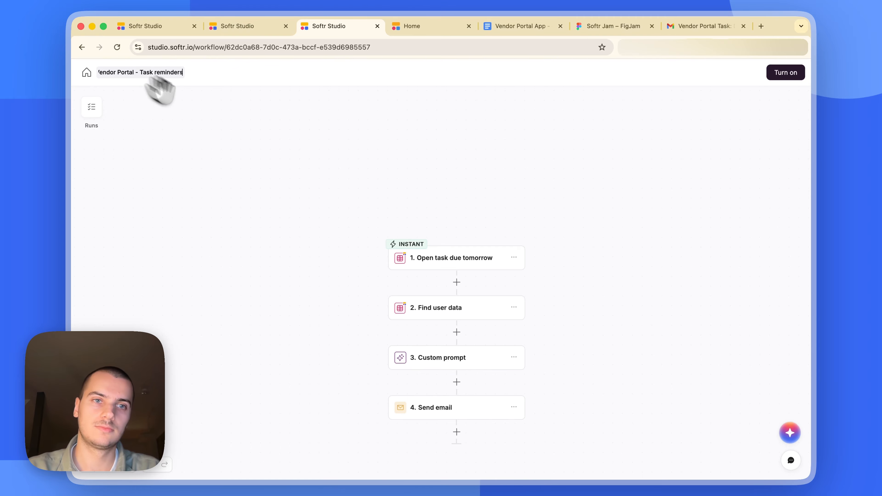
pyautogui.press('Return')
pyautogui.click(786, 73)
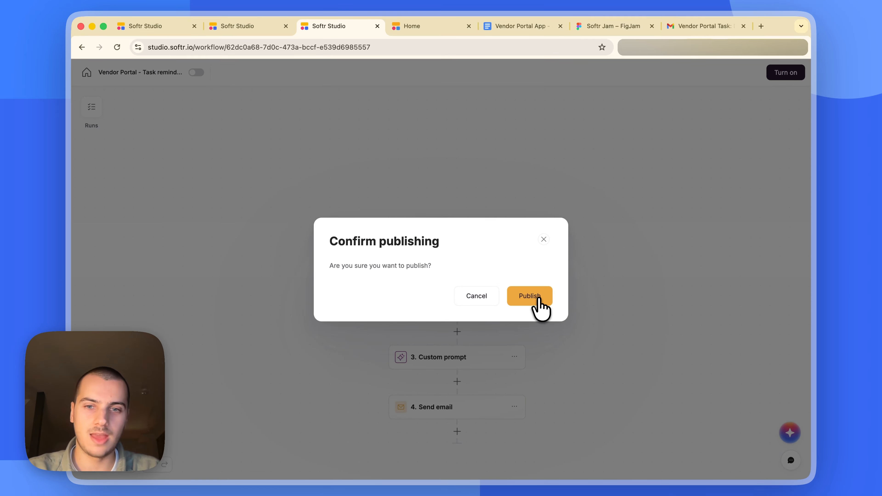